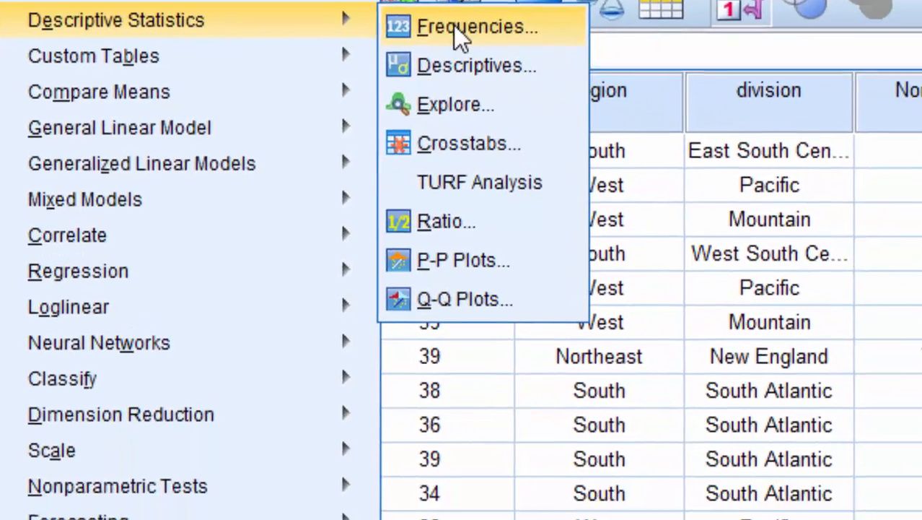
Start a Frequencies analysis and switch the source variable list from labels to variable names.
left_click(557, 138)
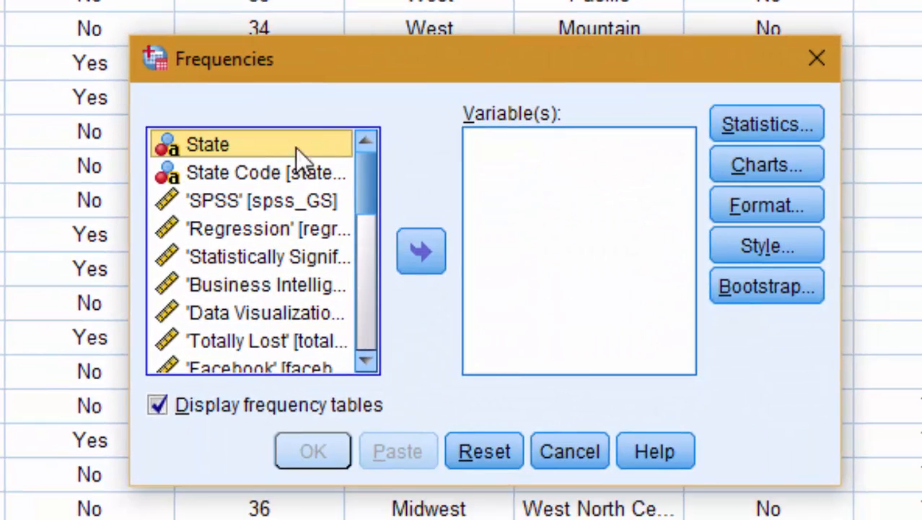
left_click(248, 229)
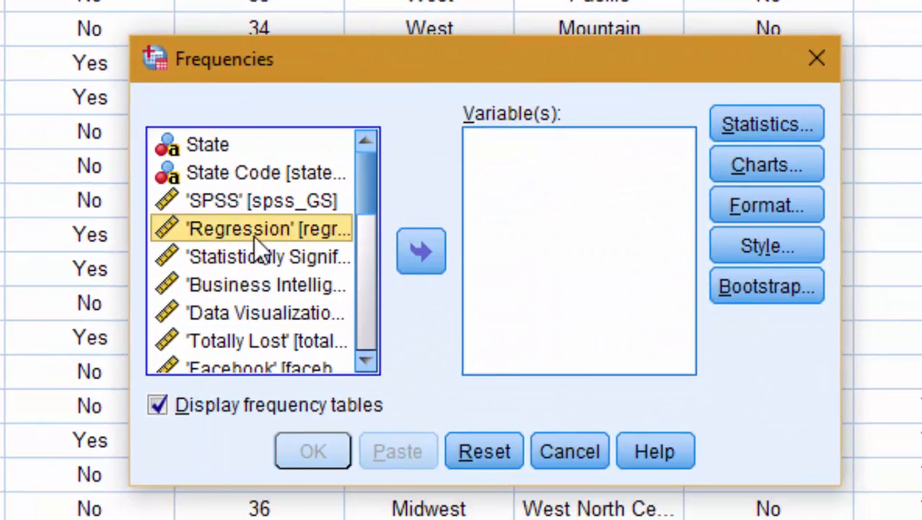
right_click(252, 235)
left_click(275, 267)
Add the Height variable to the variables being analysed in Frequencies.
scroll(210, 313, "down", 5)
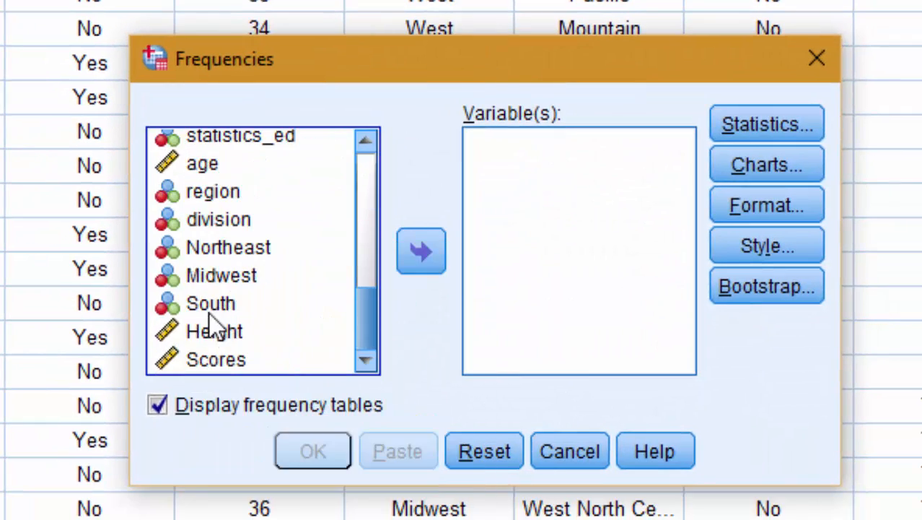
left_click(212, 331)
left_click(425, 254)
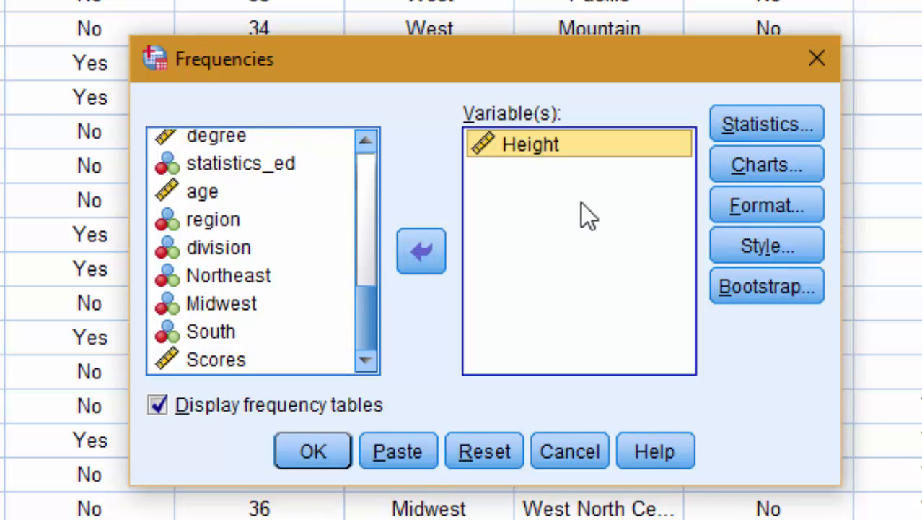
Request the 80th and 90th percentiles in the Frequencies statistics options.
left_click(775, 123)
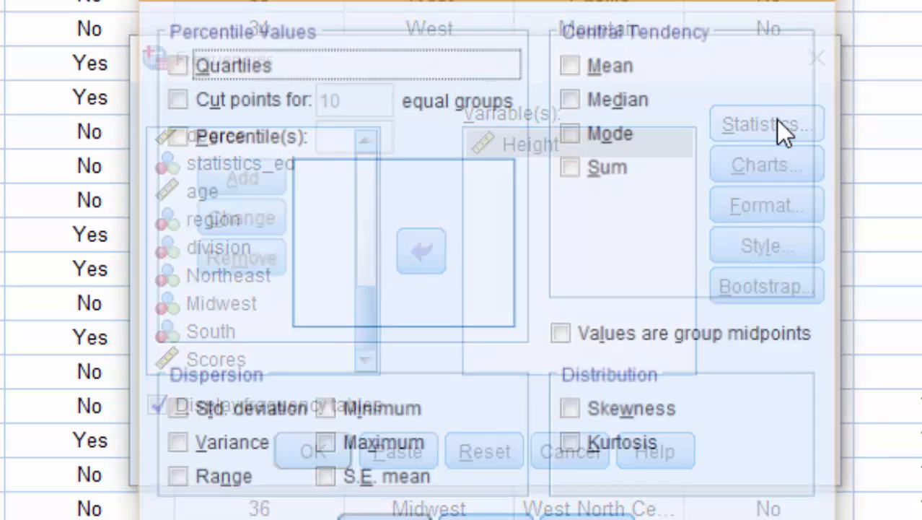
left_click(213, 142)
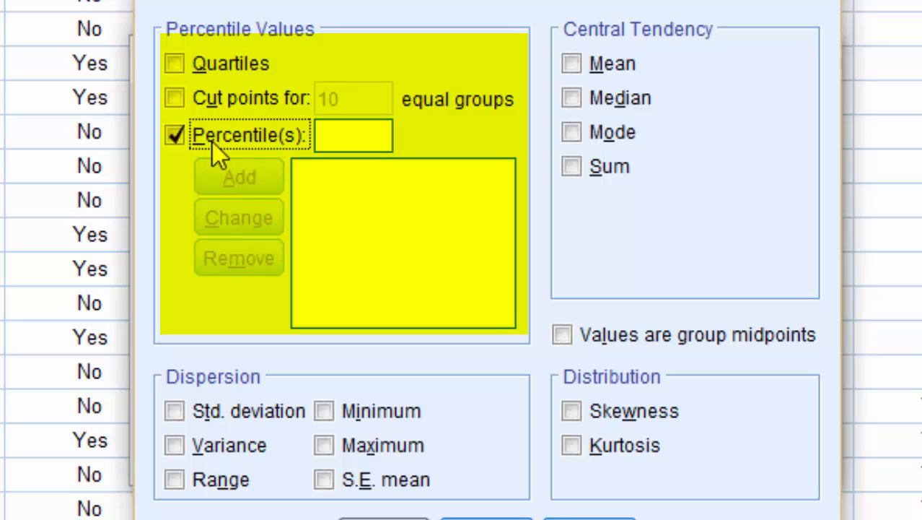
left_click(346, 141)
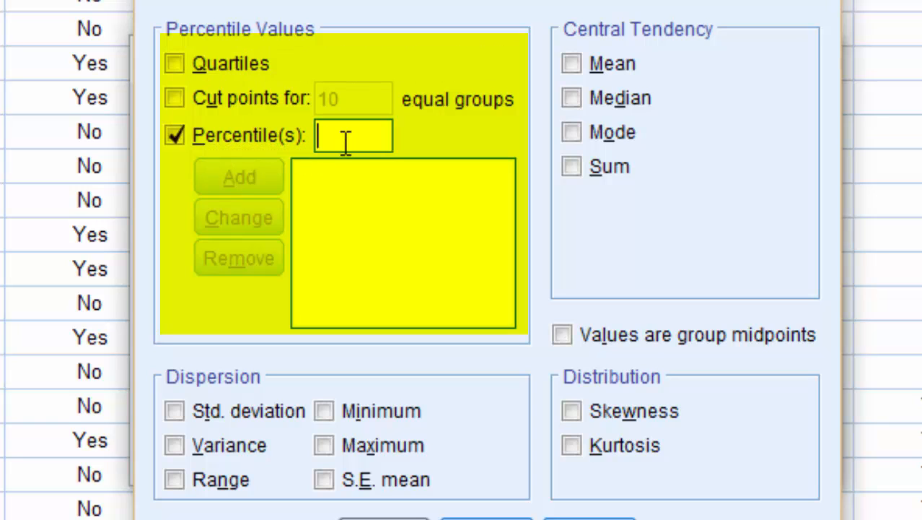
type("80")
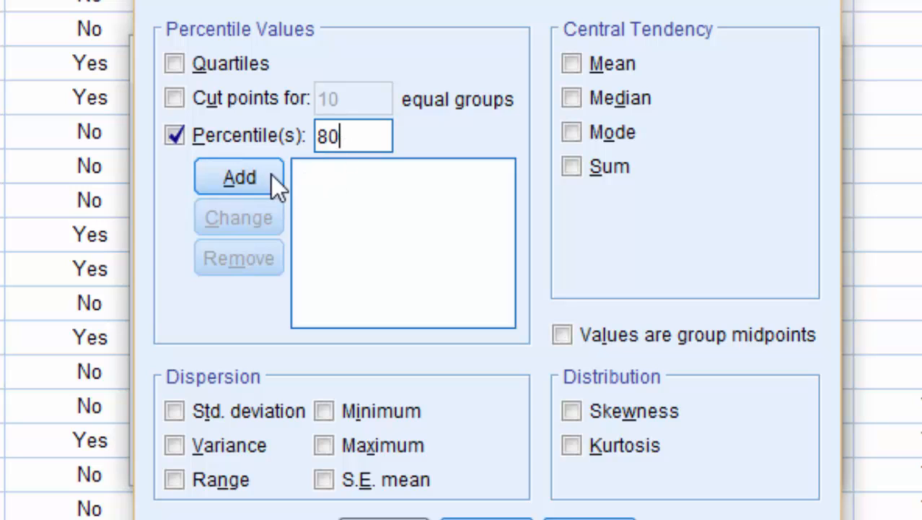
left_click(270, 174)
left_click(336, 138)
type("90")
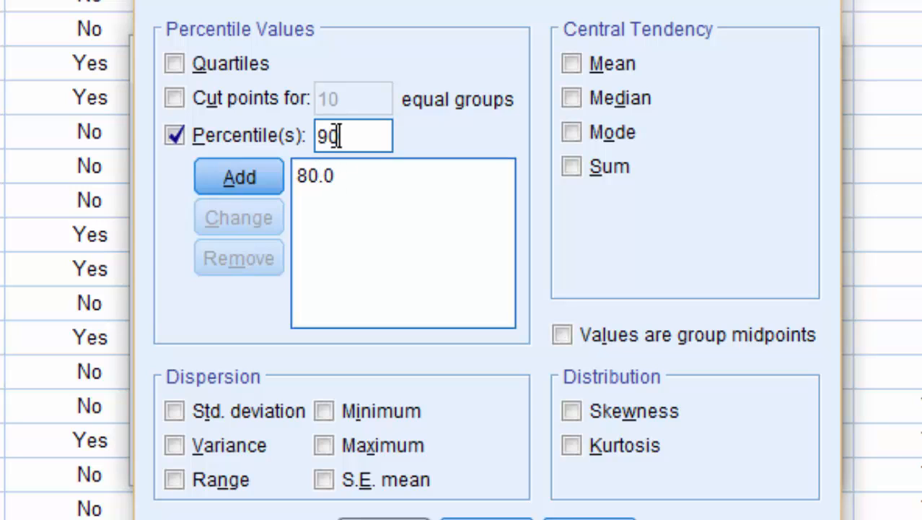
left_click(263, 170)
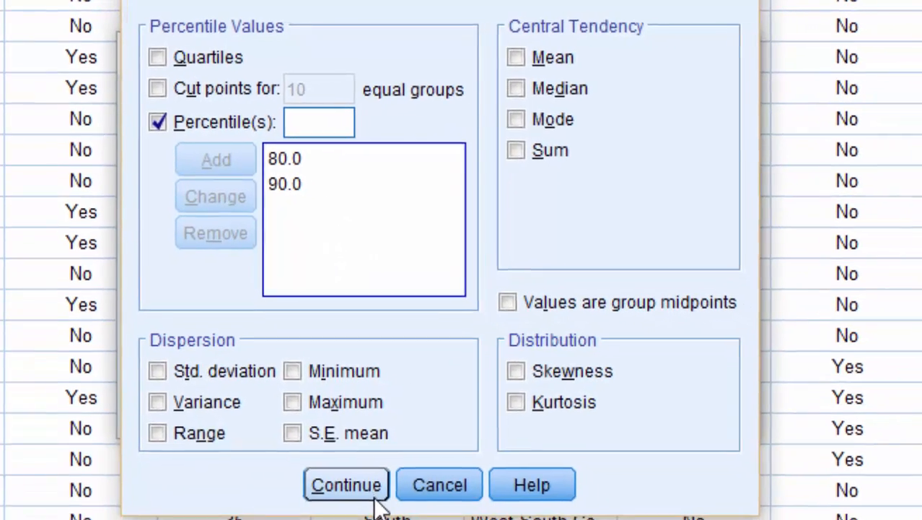
left_click(415, 519)
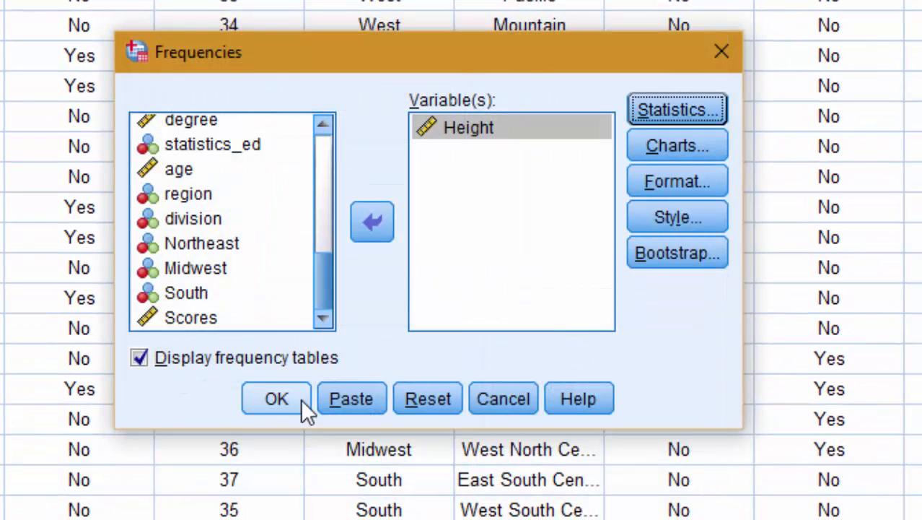
Turn off the display of frequency tables and run the analysis to get the Height percentiles.
left_click(255, 352)
left_click(293, 400)
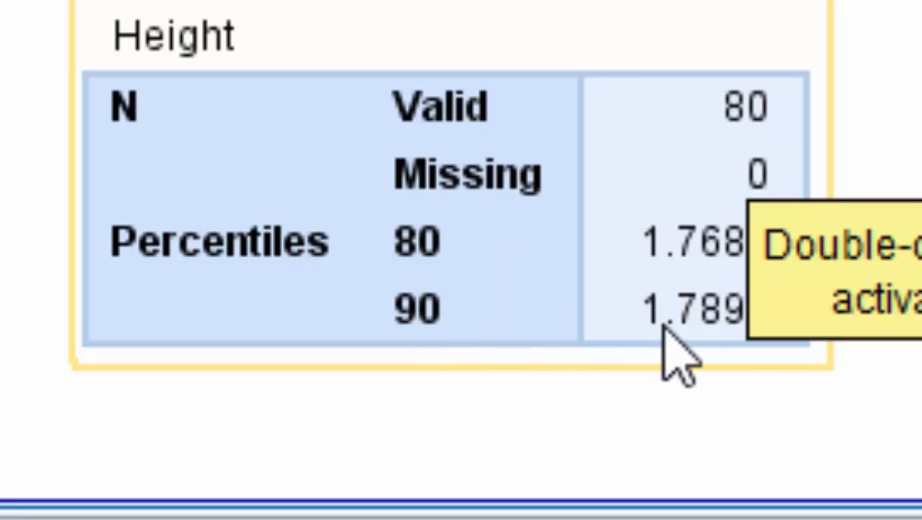
left_click(700, 216)
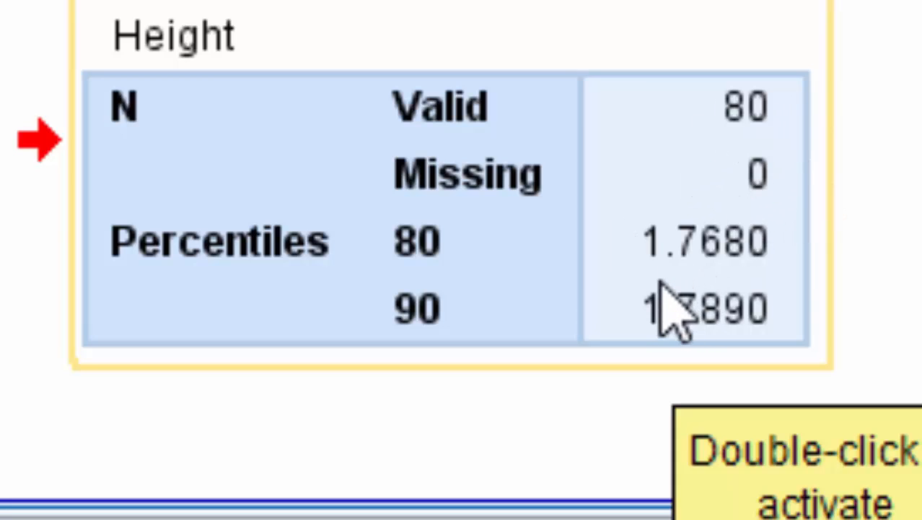
left_click(733, 263)
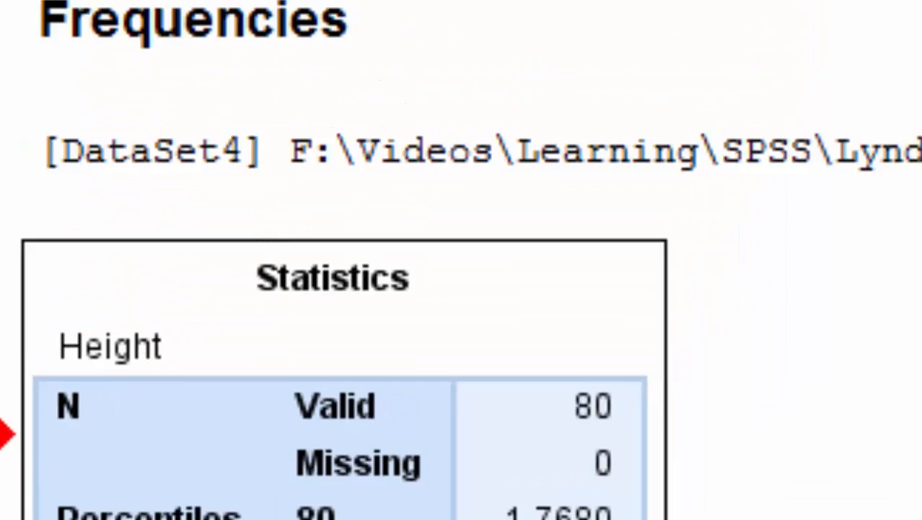
Reopen Frequencies, replace Height with Scores as the analysed variable, and run it with the same percentiles.
left_click(213, 52)
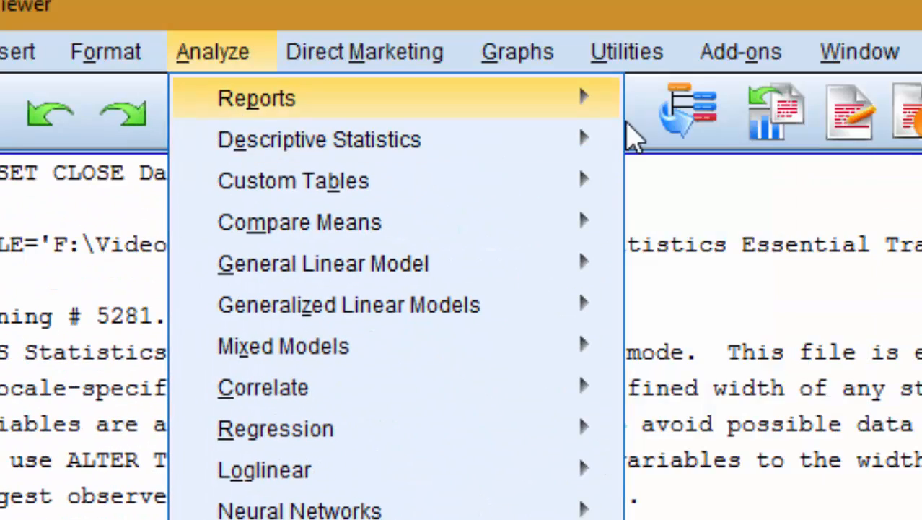
mouse_move(591, 145)
left_click(675, 149)
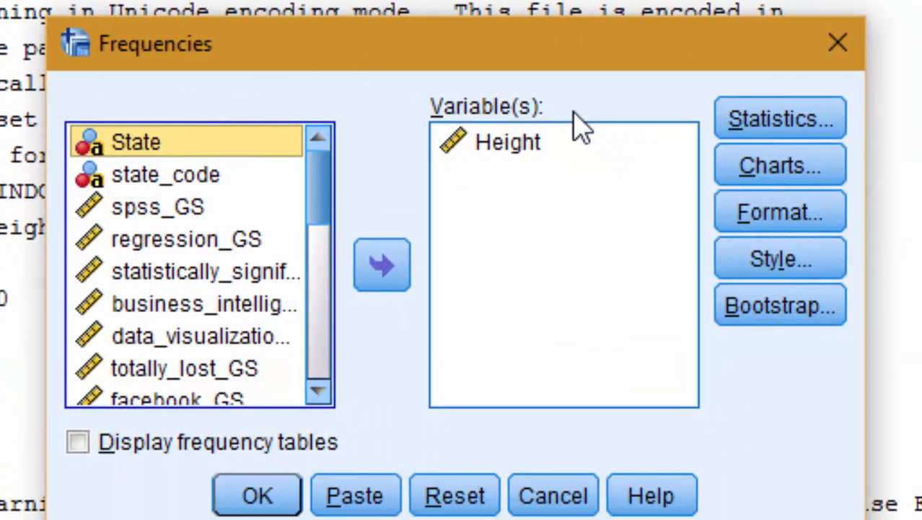
left_click(476, 143)
left_click(404, 264)
left_click(173, 394)
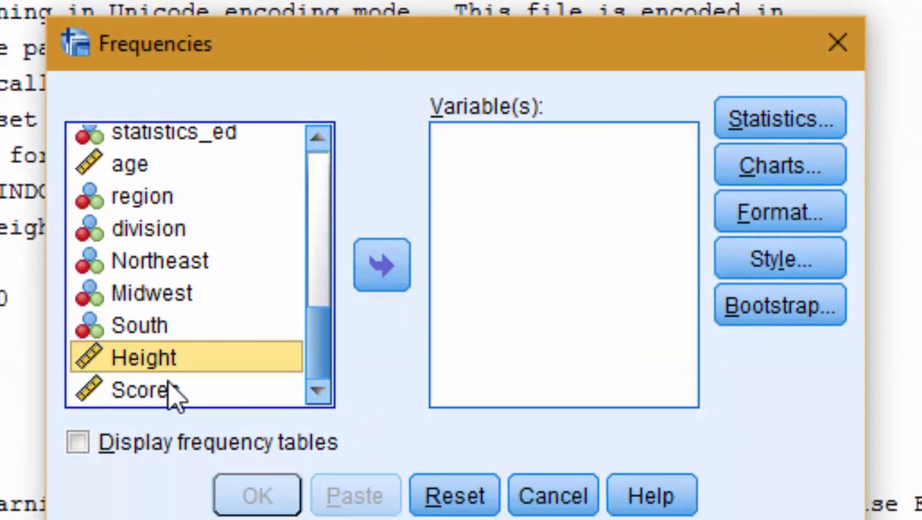
left_click(174, 394)
left_click(397, 273)
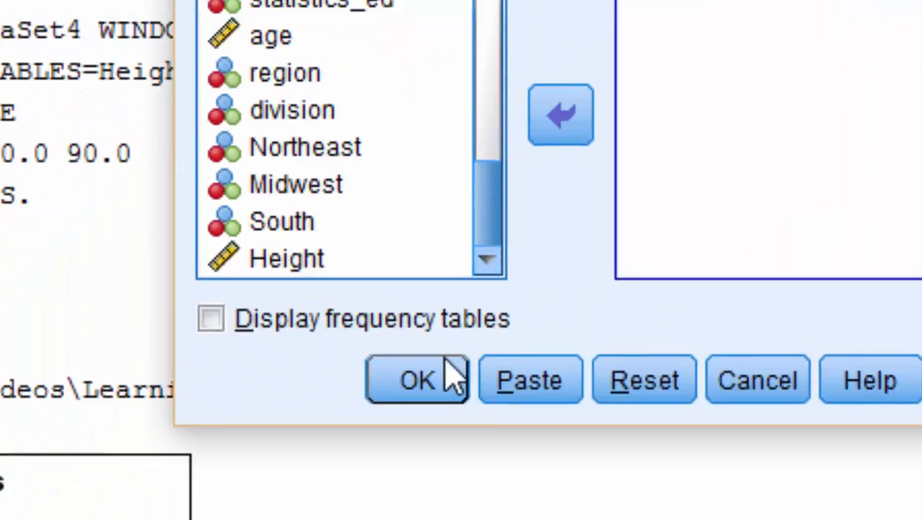
left_click(453, 377)
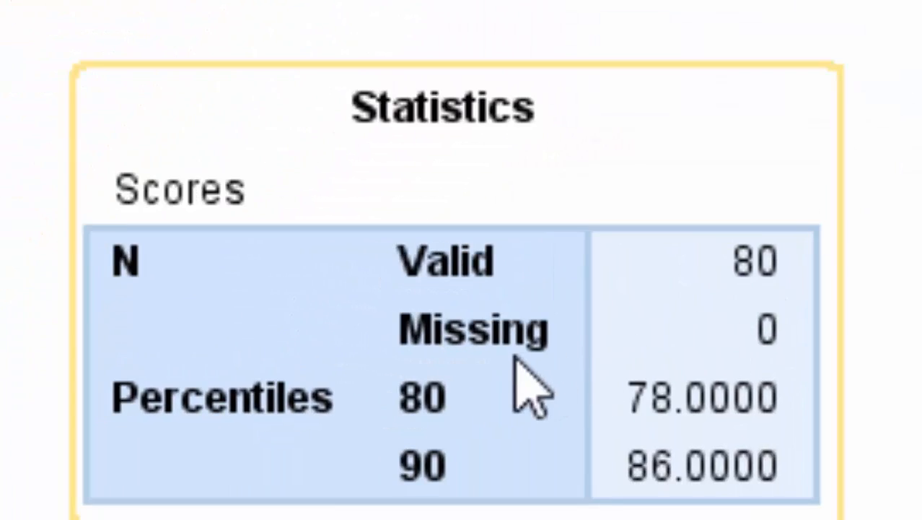
Switch from the Word notes on deciles to the Searches.sav data in SPSS and open Frequencies for Scores.
scroll(570, 68, "down", 1)
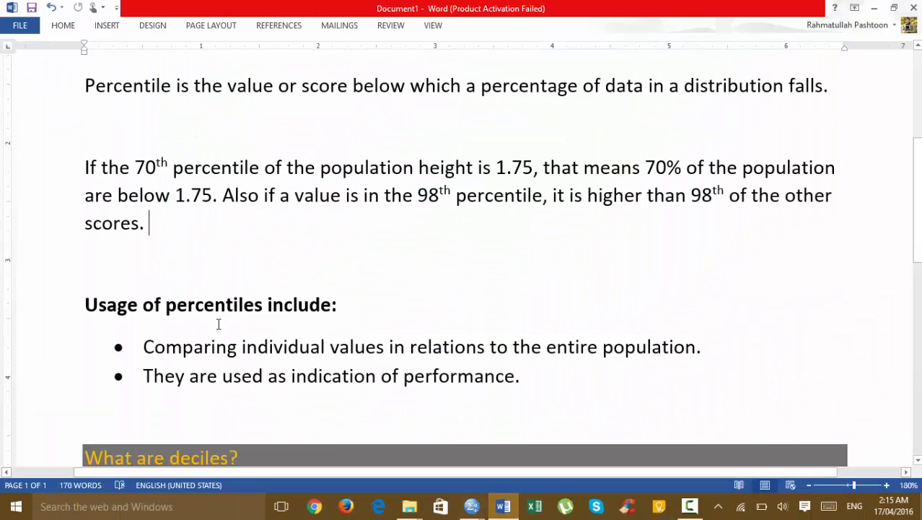
scroll(217, 324, "down", 6)
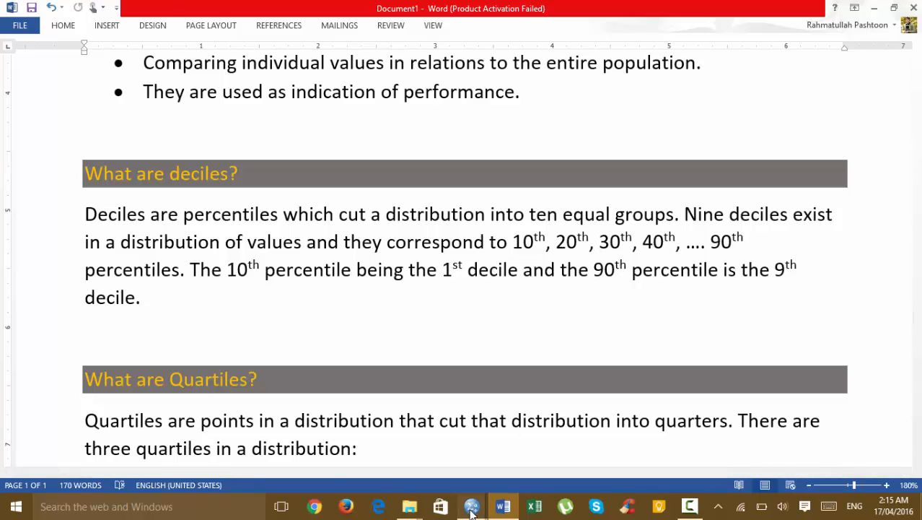
mouse_move(472, 506)
left_click(570, 419)
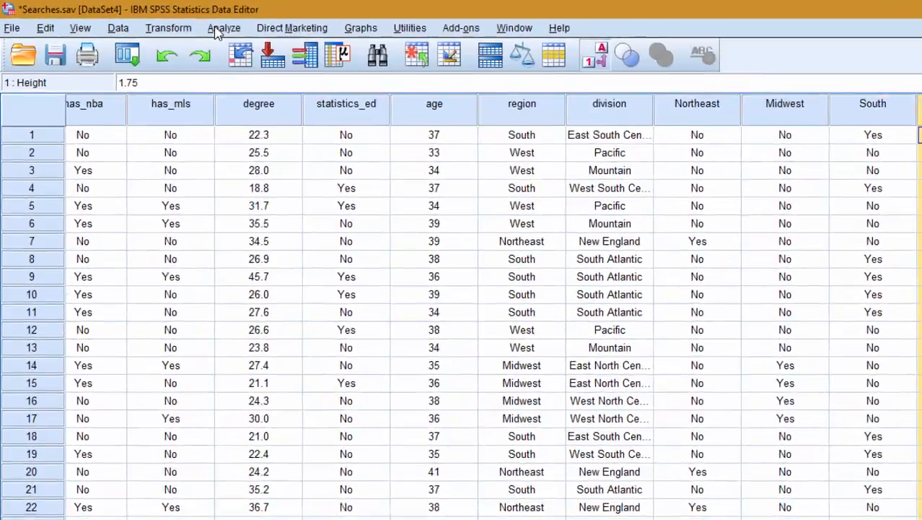
left_click(184, 24)
mouse_move(353, 102)
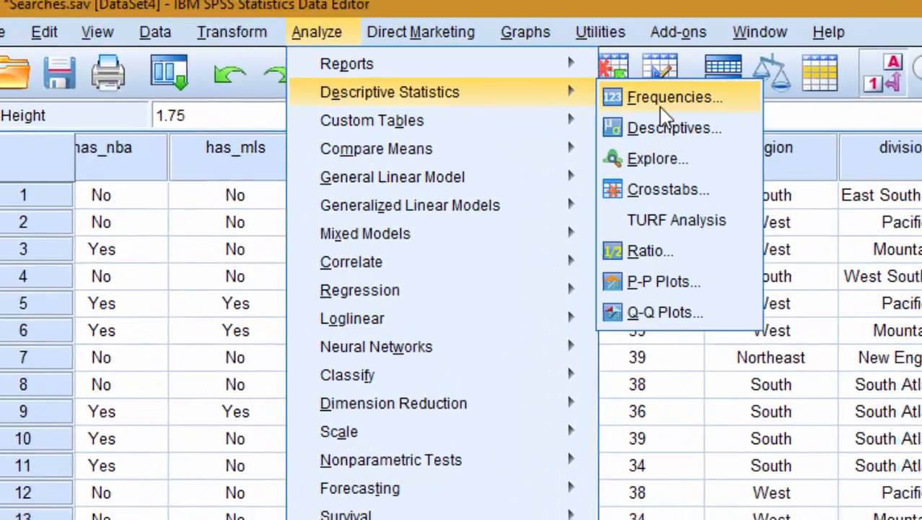
left_click(697, 108)
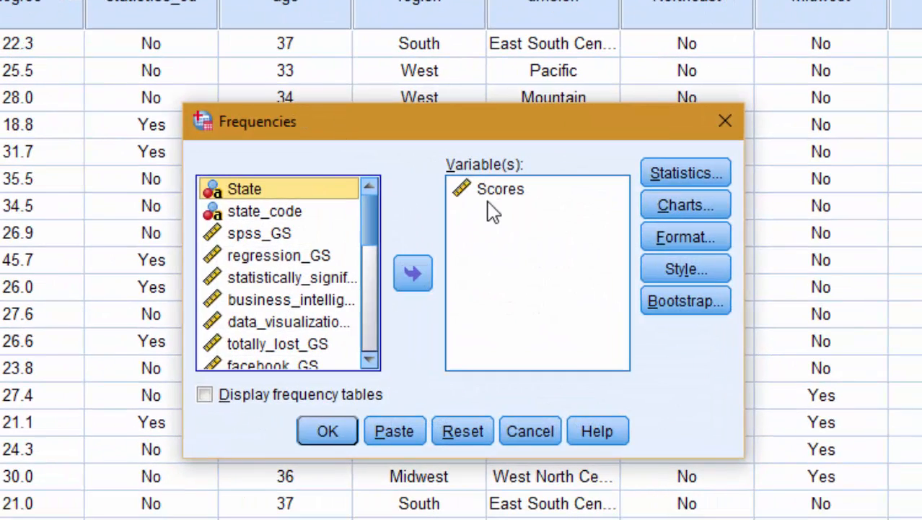
left_click(494, 198)
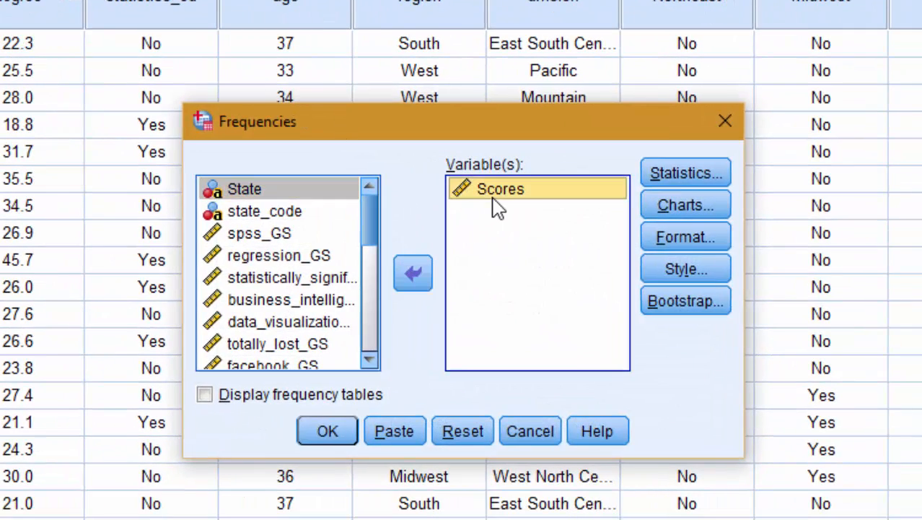
Replace the custom percentiles with cut points for 10 equal groups and run Frequencies to get the deciles of Scores.
left_click(678, 175)
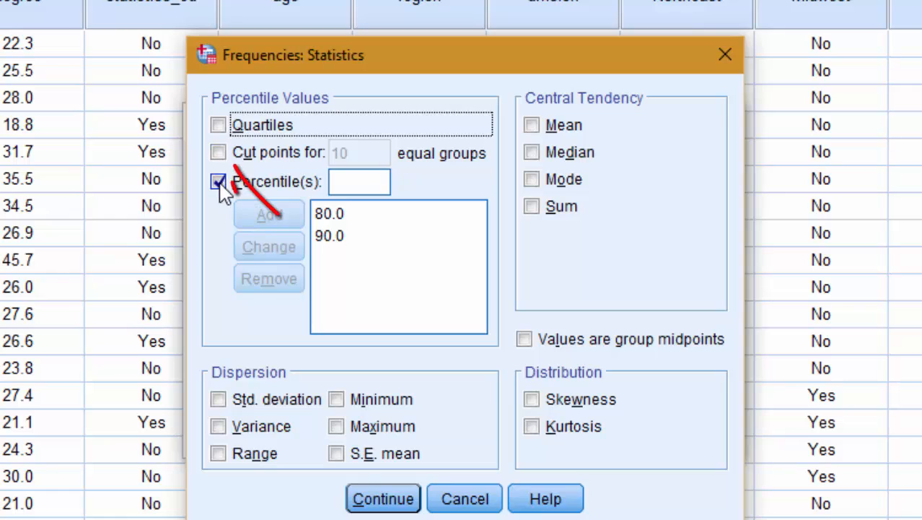
left_click(217, 181)
left_click(219, 152)
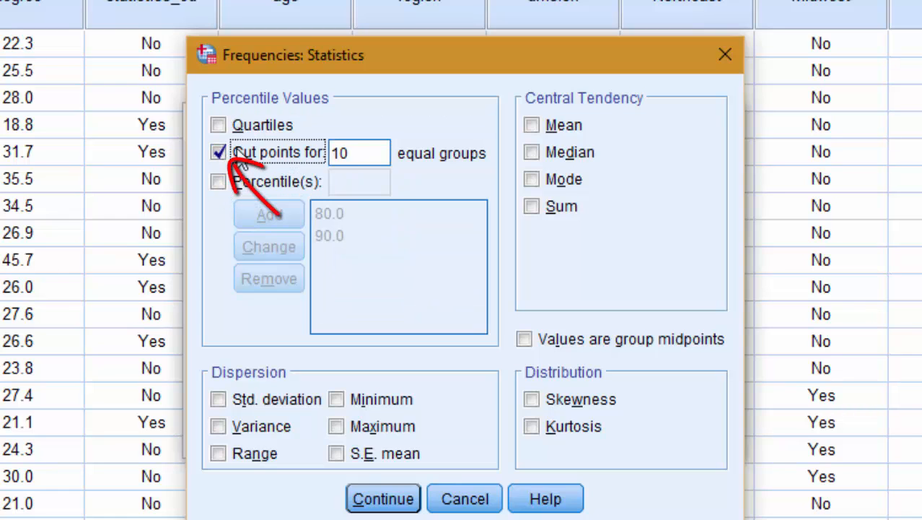
left_click(354, 153)
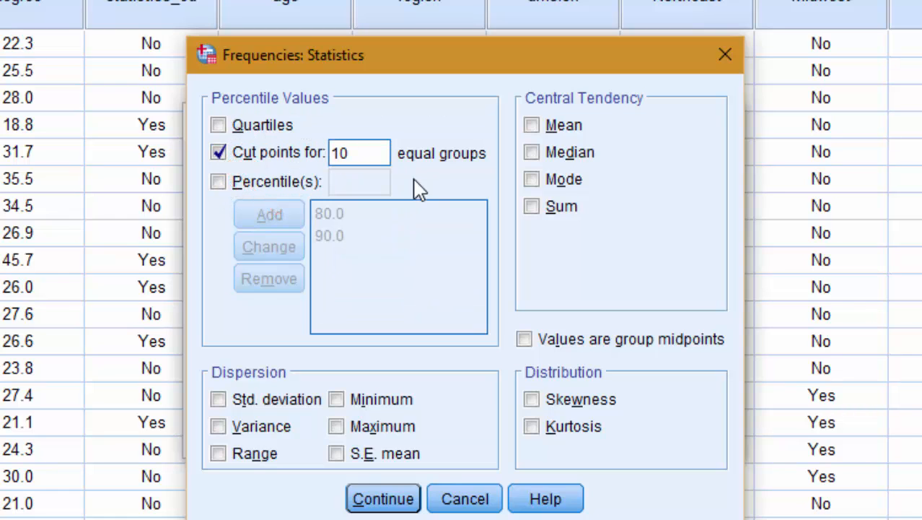
left_click(377, 498)
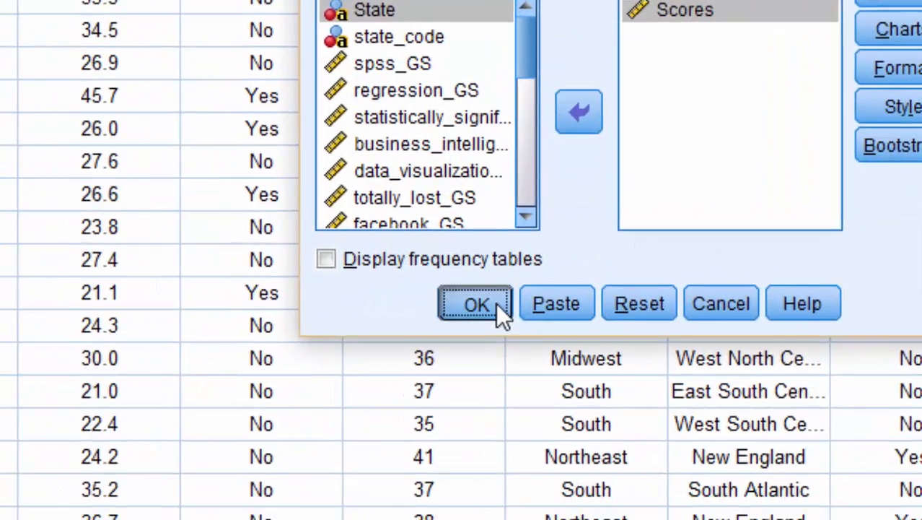
left_click(343, 438)
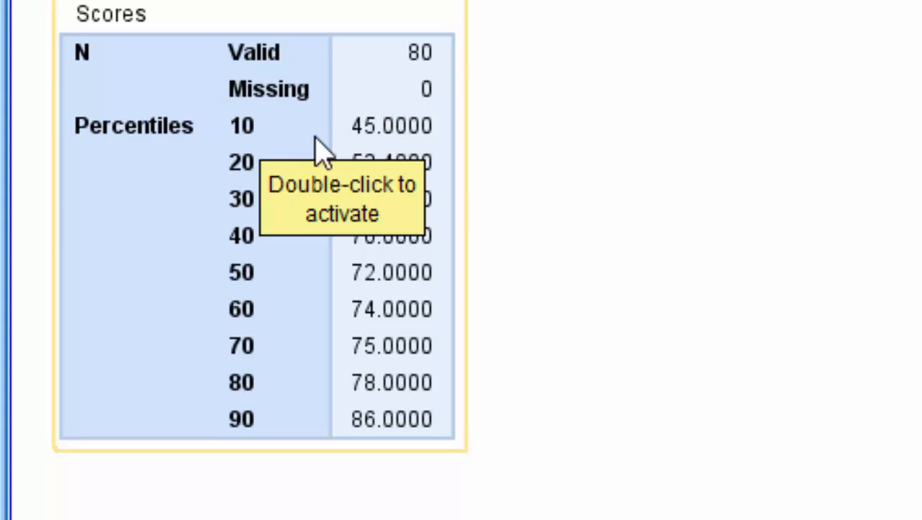
left_click(247, 181)
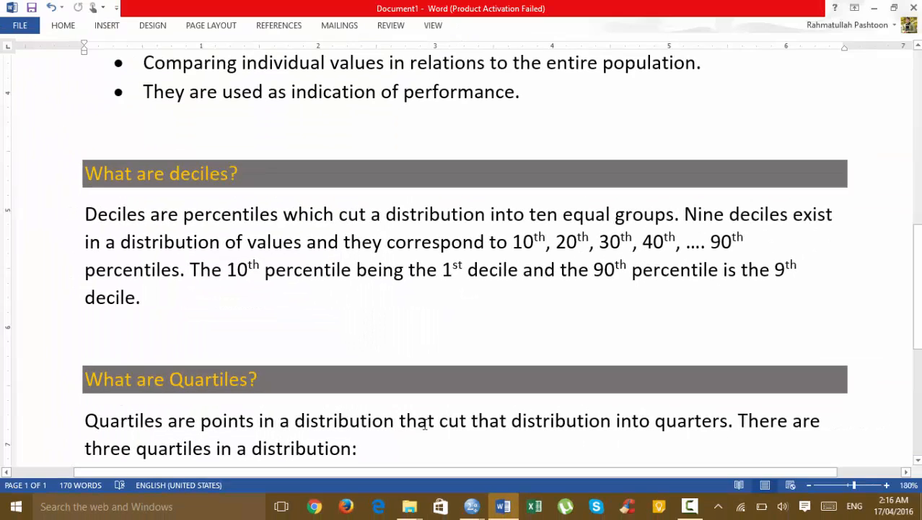
Read the quartile notes in Word, switch to the Searches.sav data in SPSS, and open Frequencies for Scores.
scroll(302, 385, "down", 3)
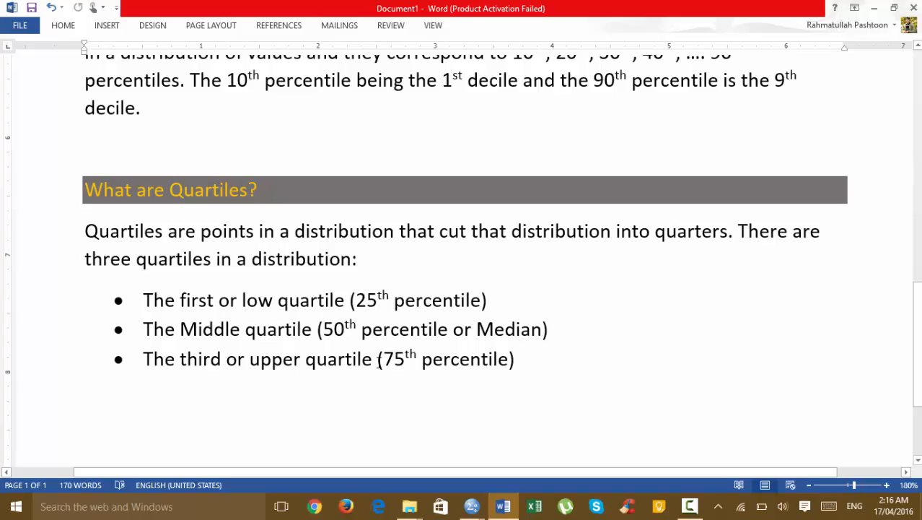
mouse_move(472, 505)
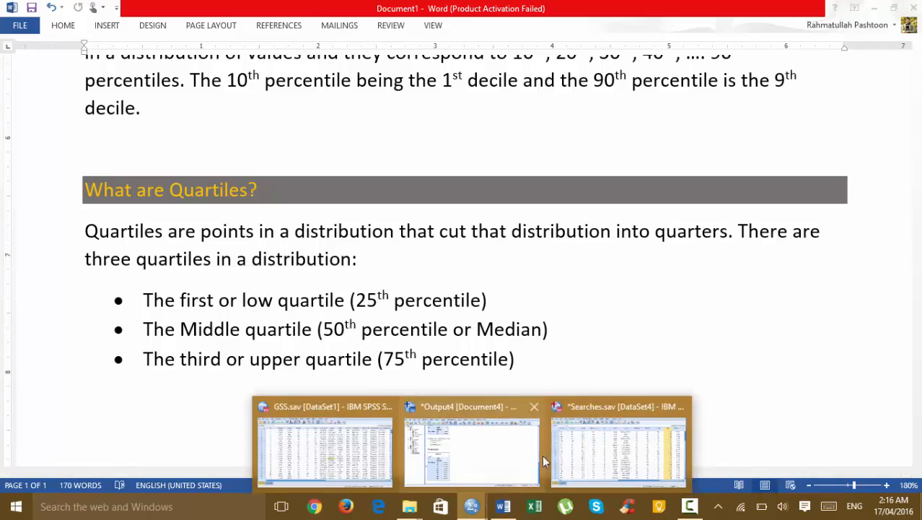
left_click(591, 440)
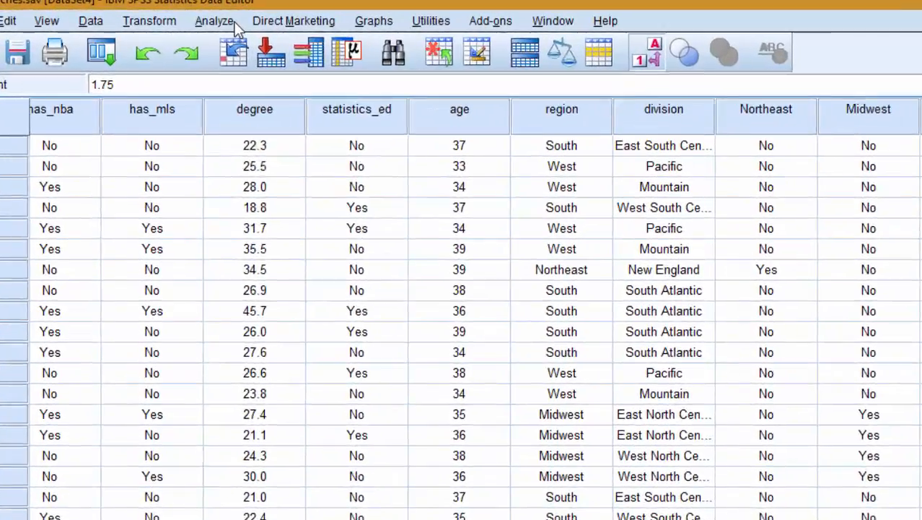
left_click(188, 23)
mouse_move(217, 58)
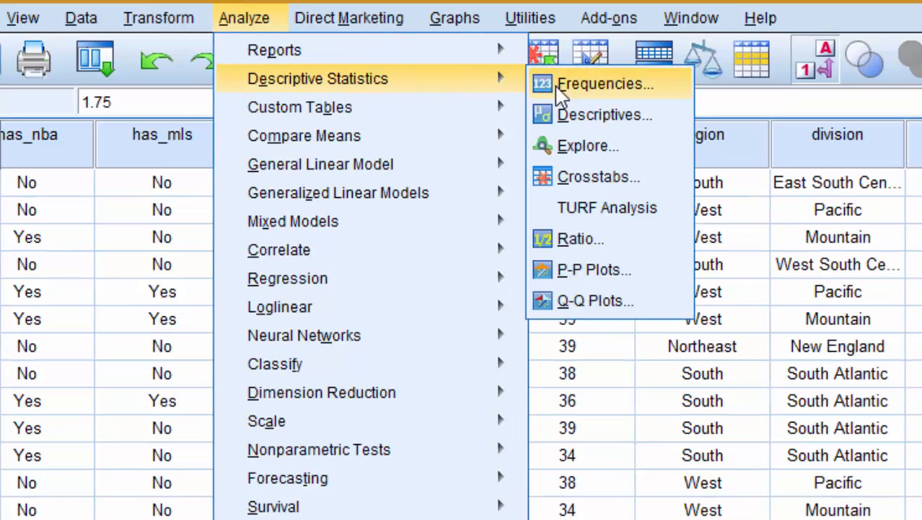
left_click(601, 94)
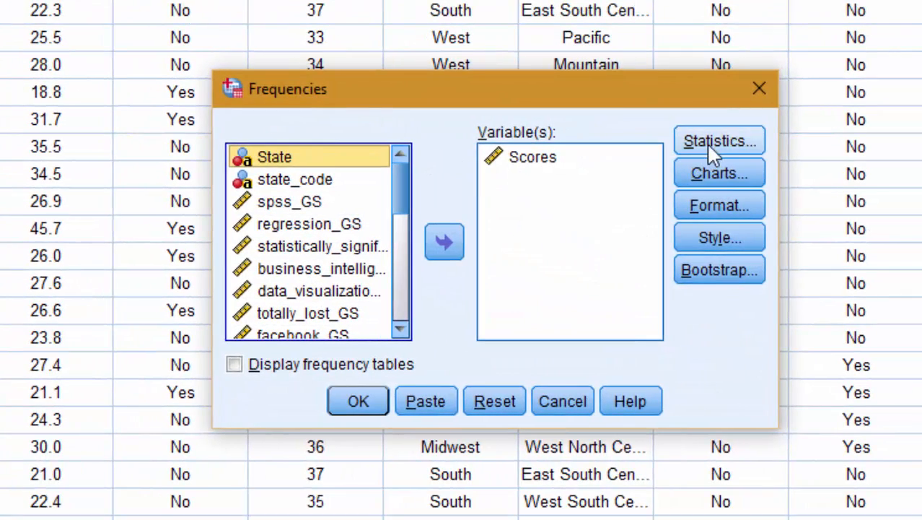
Replace the cut points for 10 equal groups with quartiles in the Frequencies statistics for Scores.
left_click(706, 142)
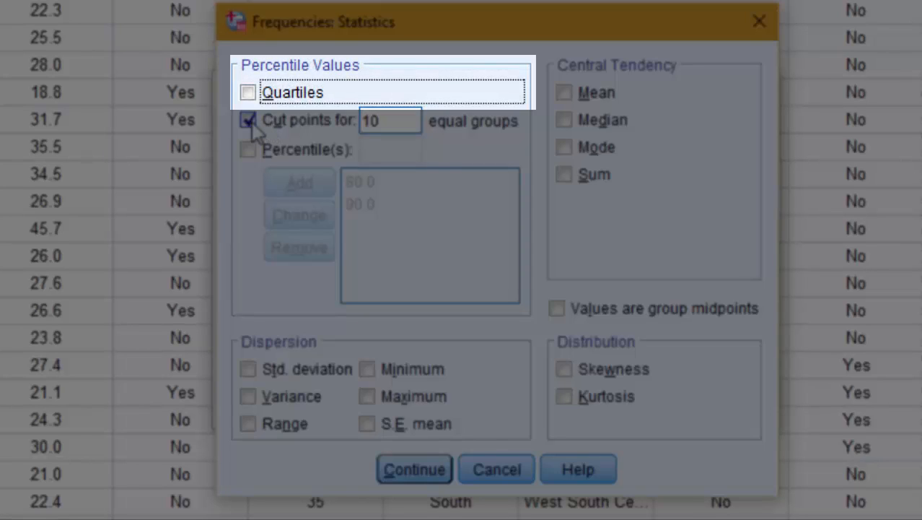
left_click(249, 121)
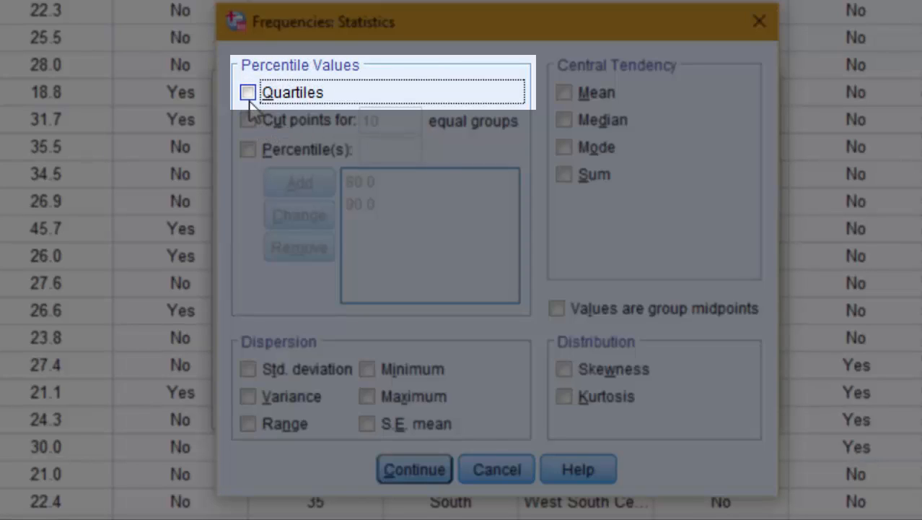
left_click(248, 94)
left_click(413, 470)
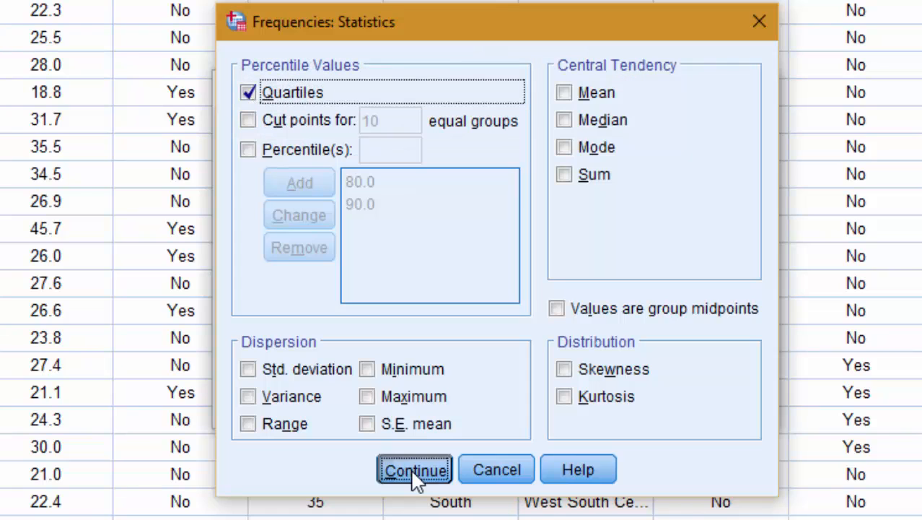
Add a bar chart with percentages as chart values and run Frequencies to get the quartiles of Scores.
left_click(690, 173)
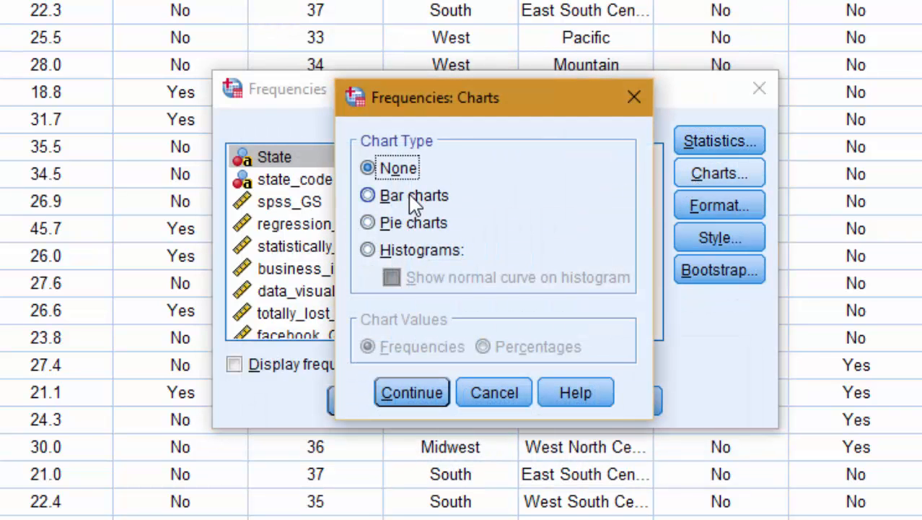
left_click(413, 197)
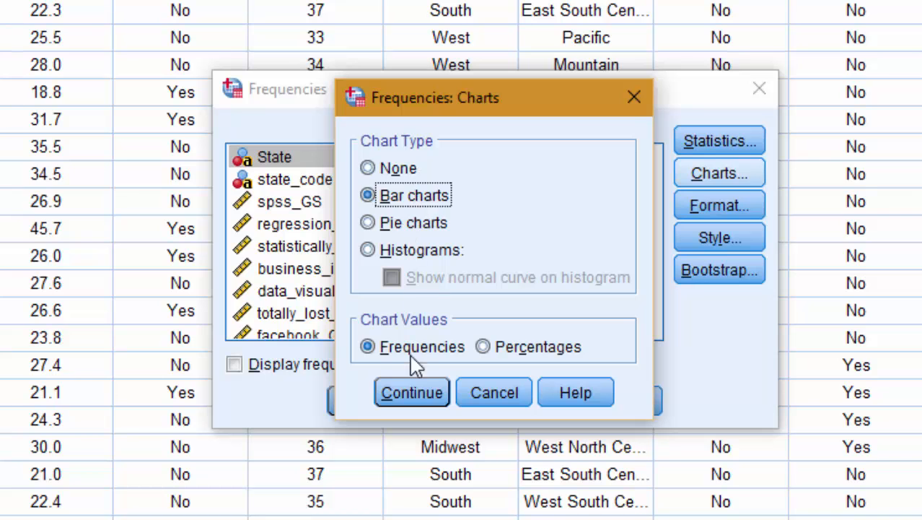
left_click(479, 348)
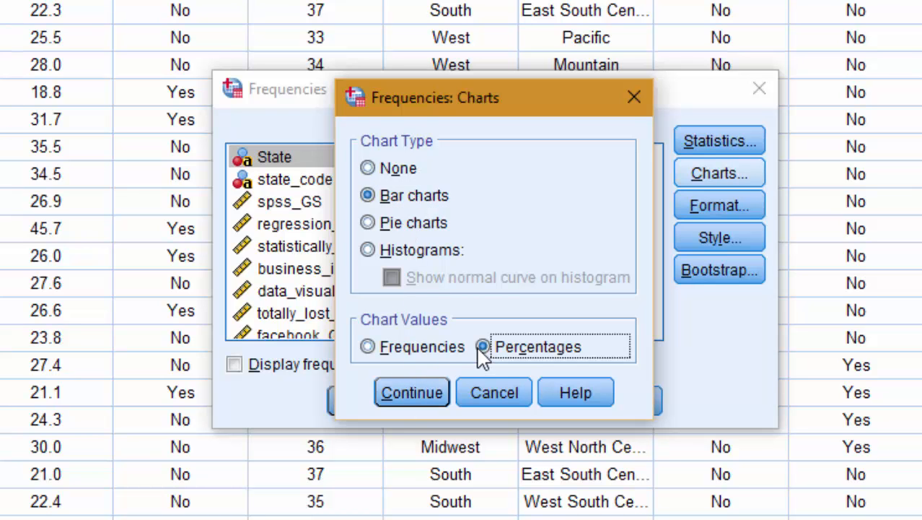
left_click(414, 401)
left_click(361, 401)
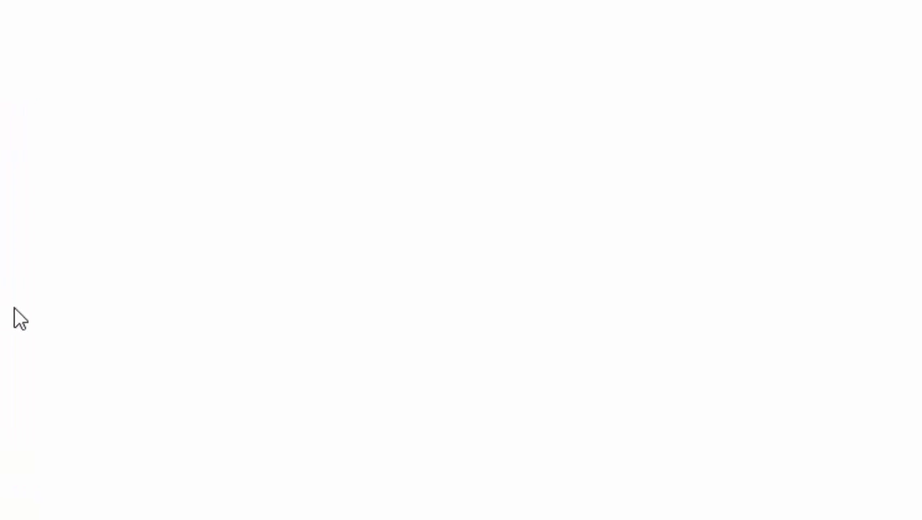
Examine the Scores quartile table in the output together with the percentage bar chart below it.
scroll(287, 203, "up", 3)
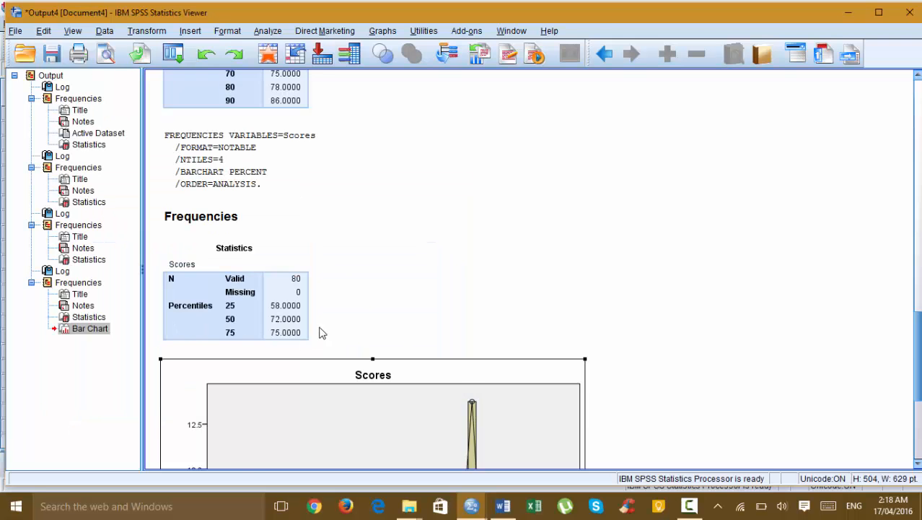
scroll(320, 323, "down", 3)
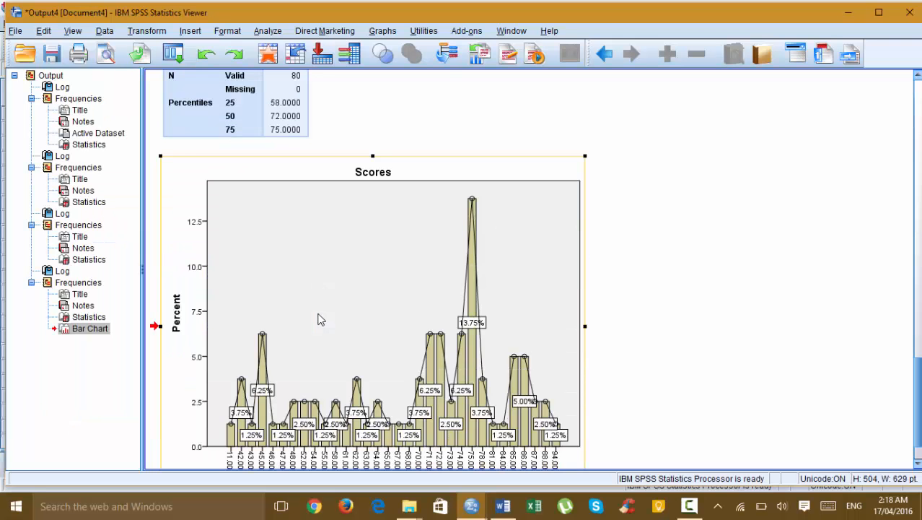
scroll(552, 303, "down", 2)
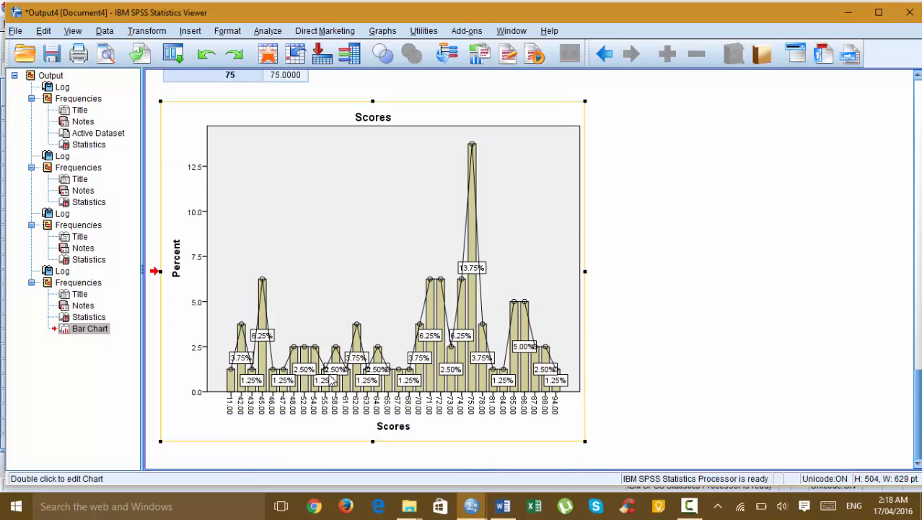
scroll(297, 303, "up", 3)
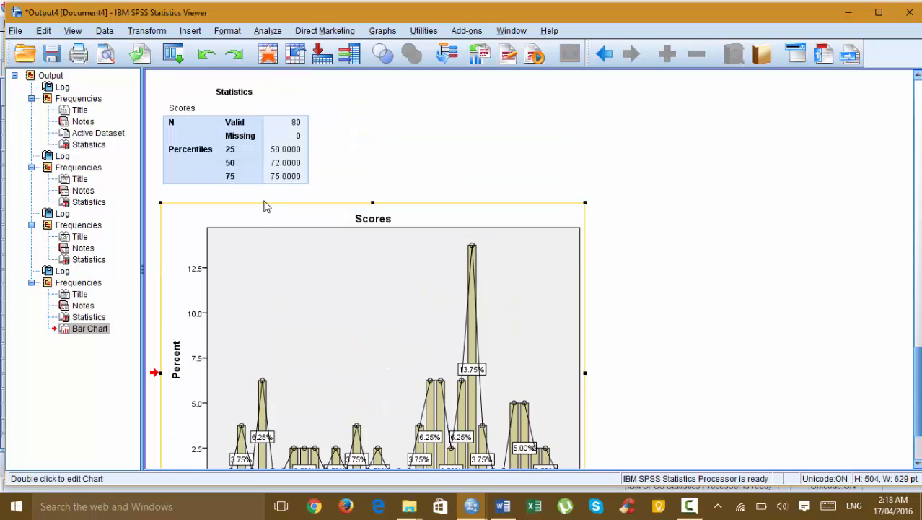
scroll(248, 252, "down", 3)
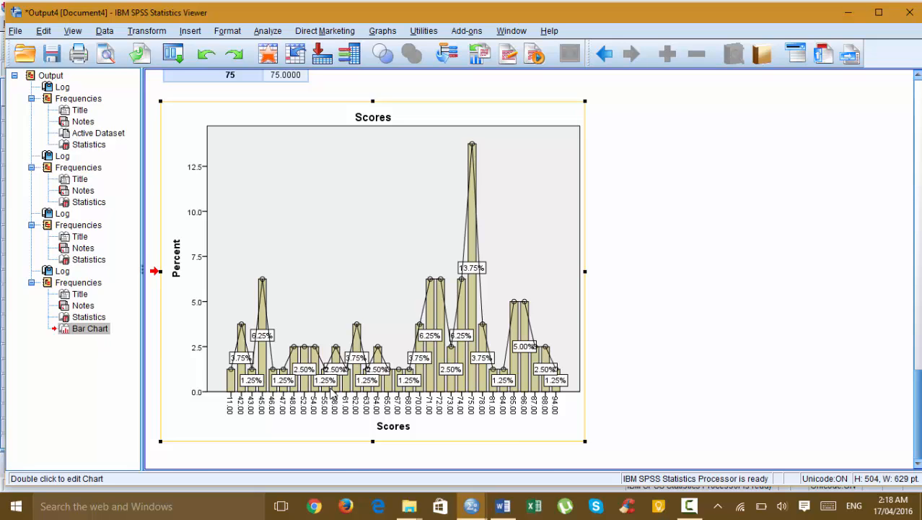
scroll(315, 350, "up", 3)
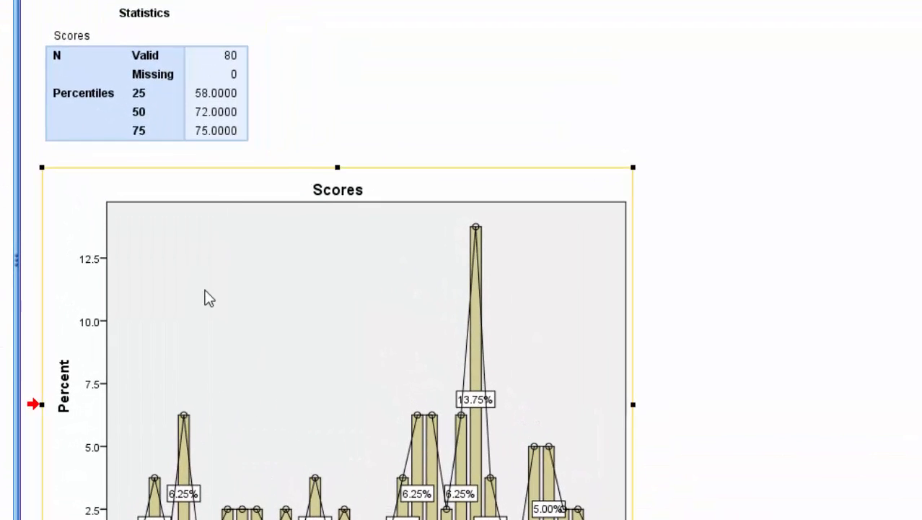
scroll(319, 482, "down", 3)
scroll(304, 391, "up", 3)
scroll(241, 276, "down", 3)
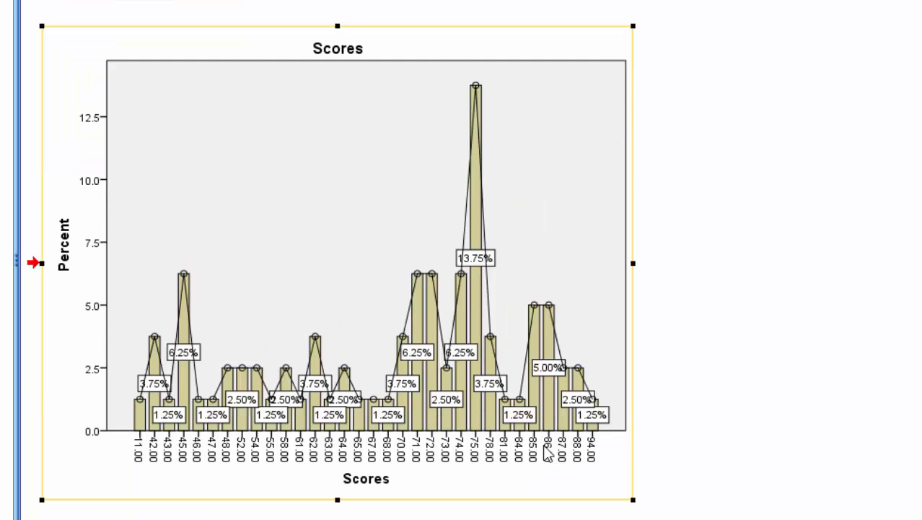
Review the earlier output tables, from the Scores quartiles and deciles back to the 80th and 90th percentiles of Scores and Height.
scroll(377, 409, "up", 9)
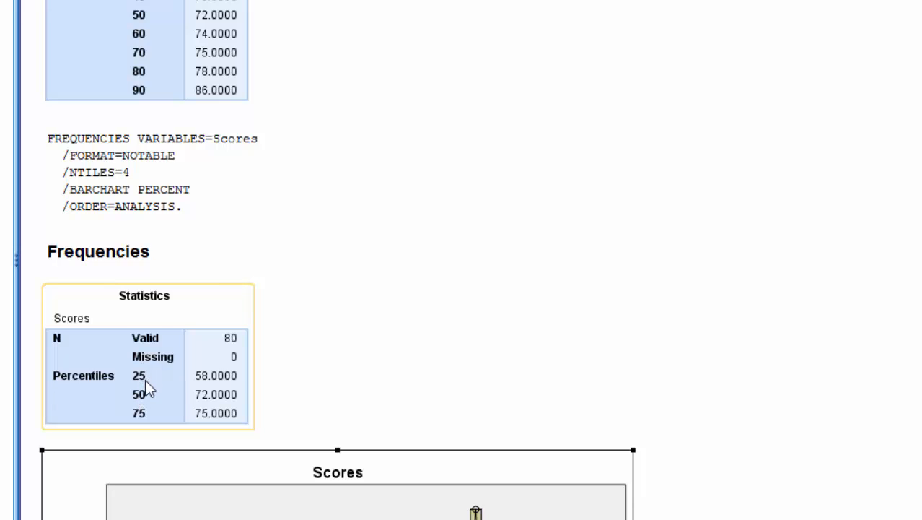
scroll(147, 404, "up", 6)
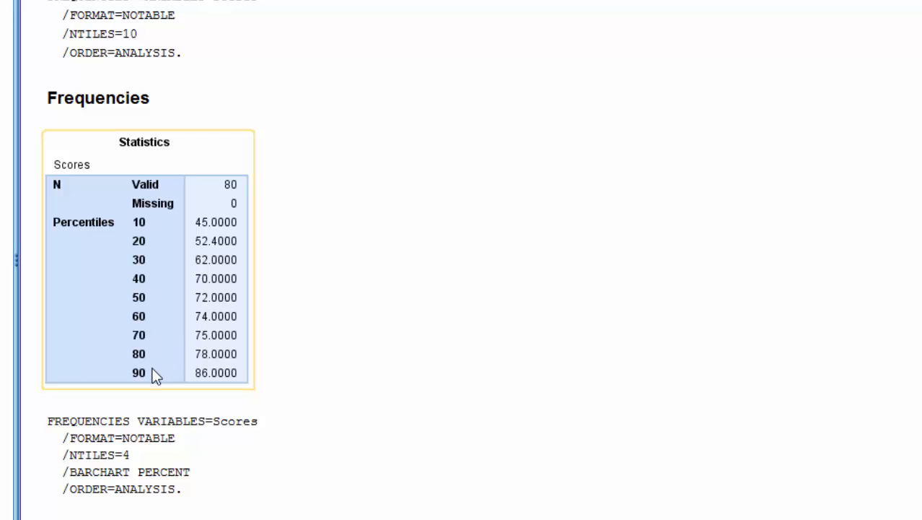
scroll(152, 371, "up", 10)
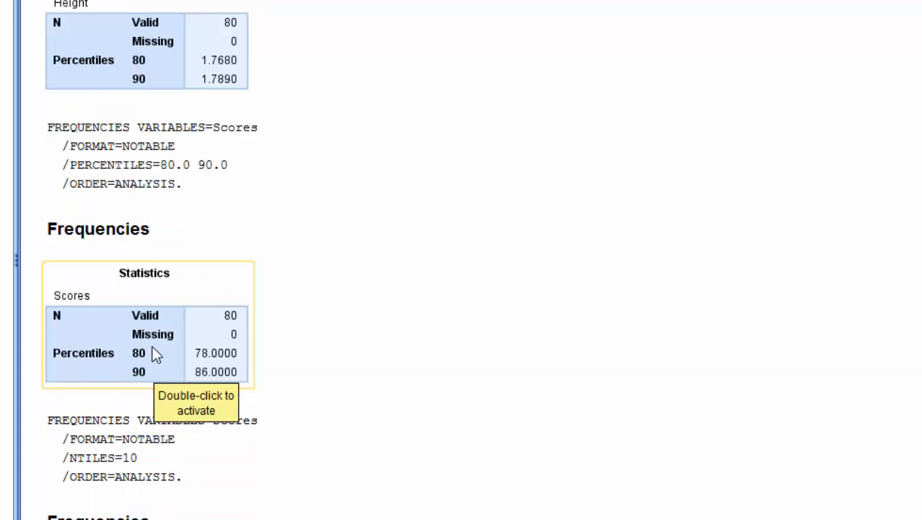
scroll(172, 213, "up", 3)
left_click(166, 210)
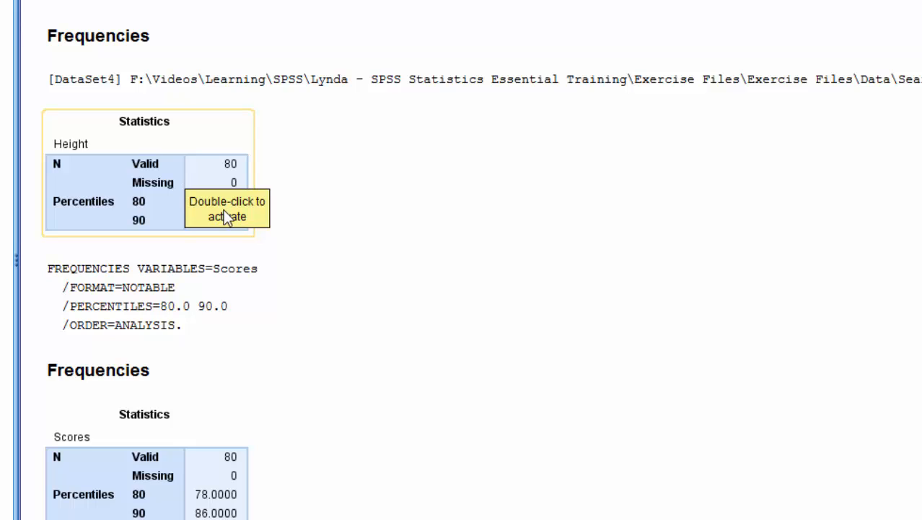
left_click(161, 201)
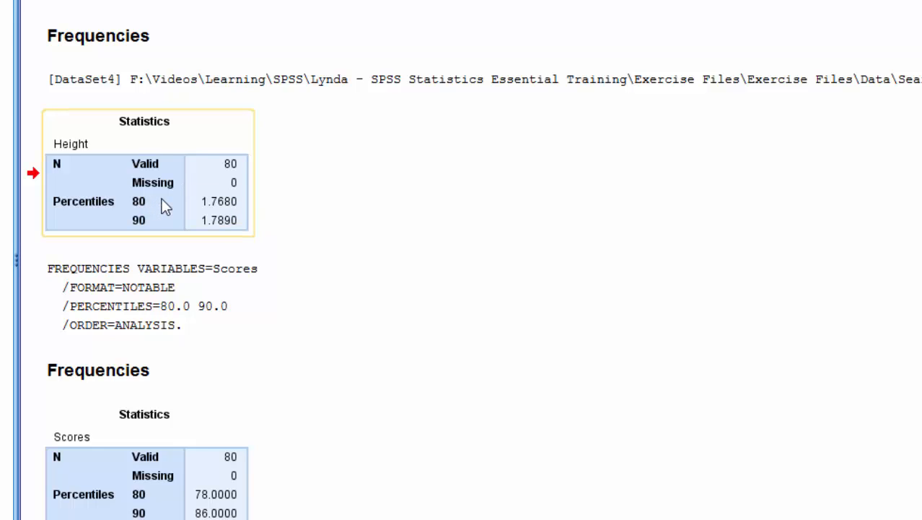